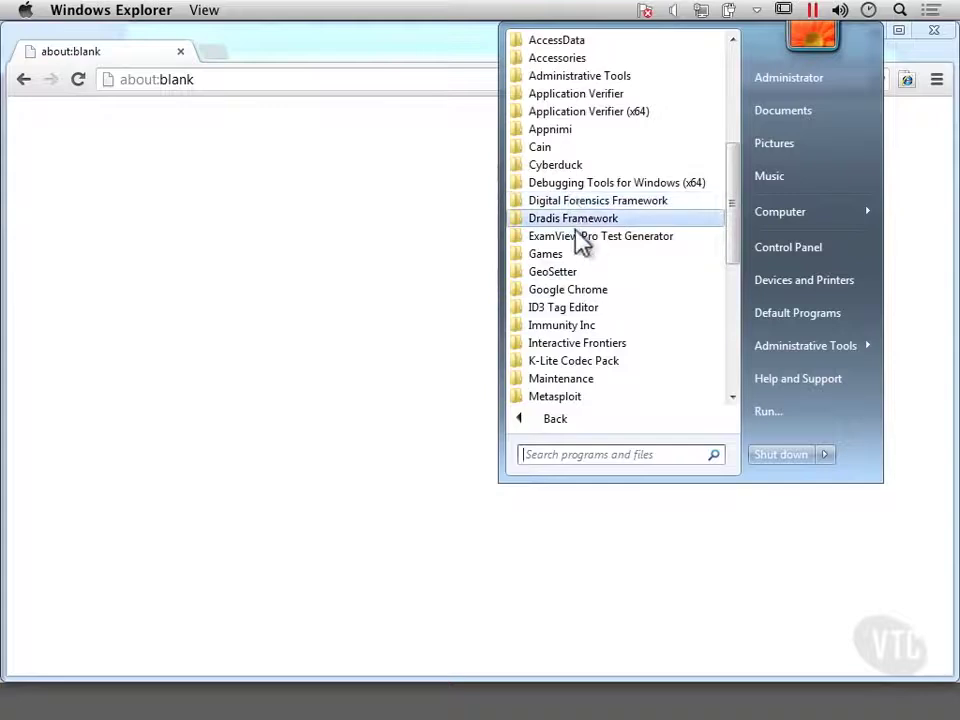
Step: Expand the Dradis Framework Start Menu folder to show its shortcuts, then return to Chrome
click(588, 220)
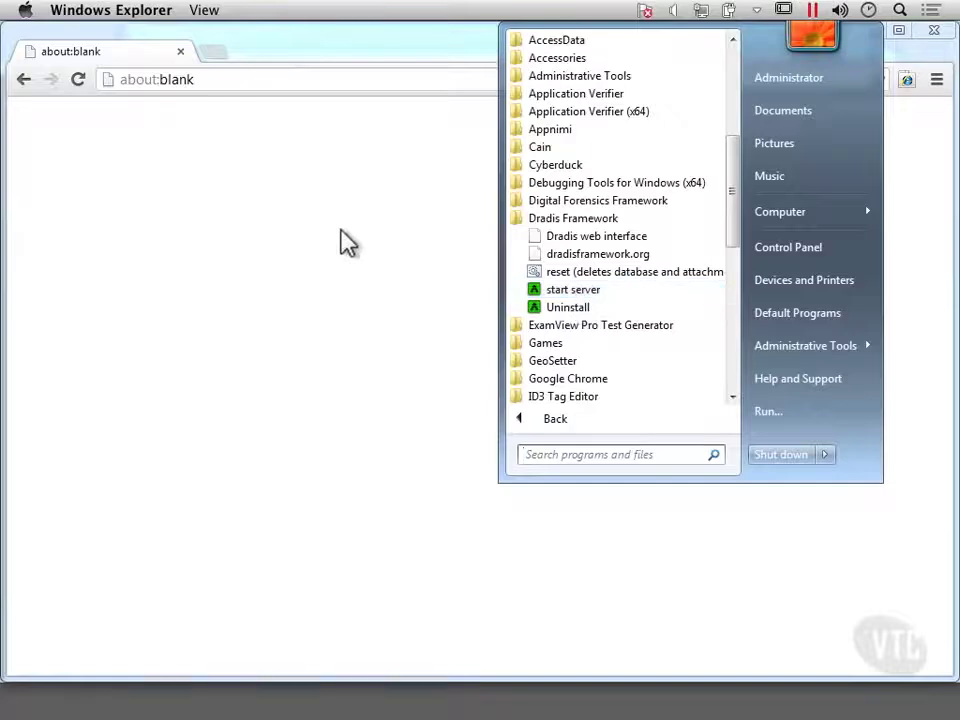
click(236, 79)
click(235, 82)
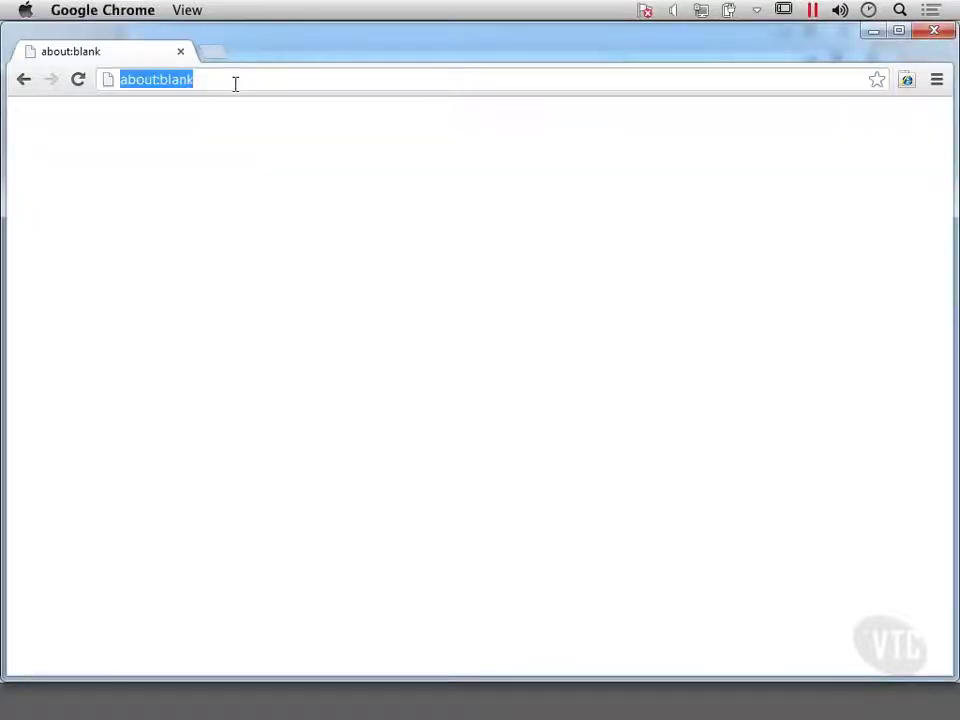
text(https://127.0.0.1:3004)
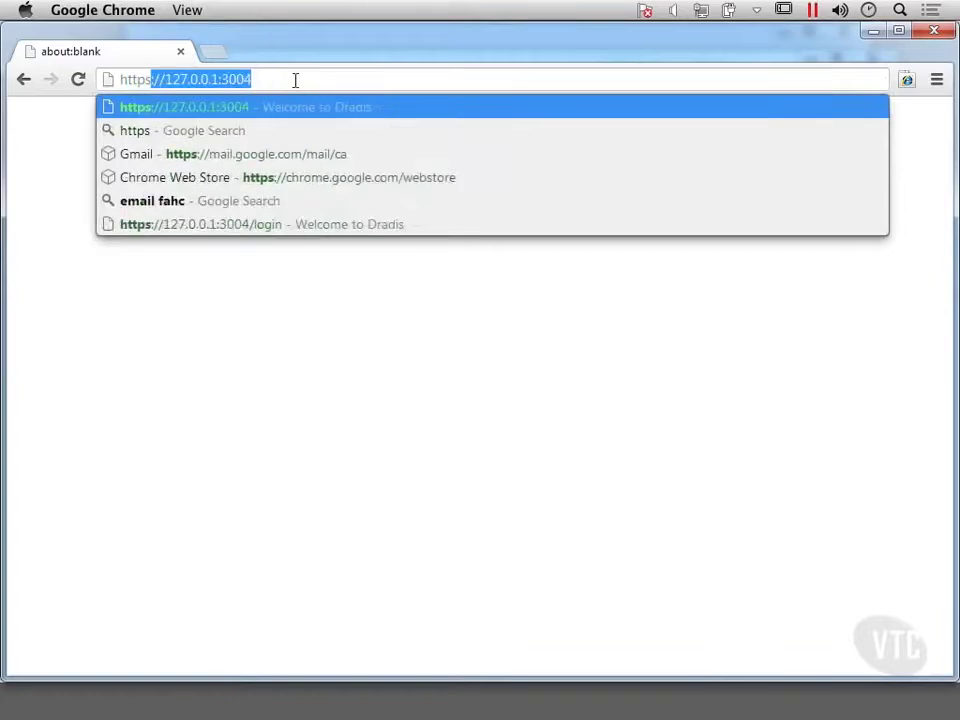
key(Right)
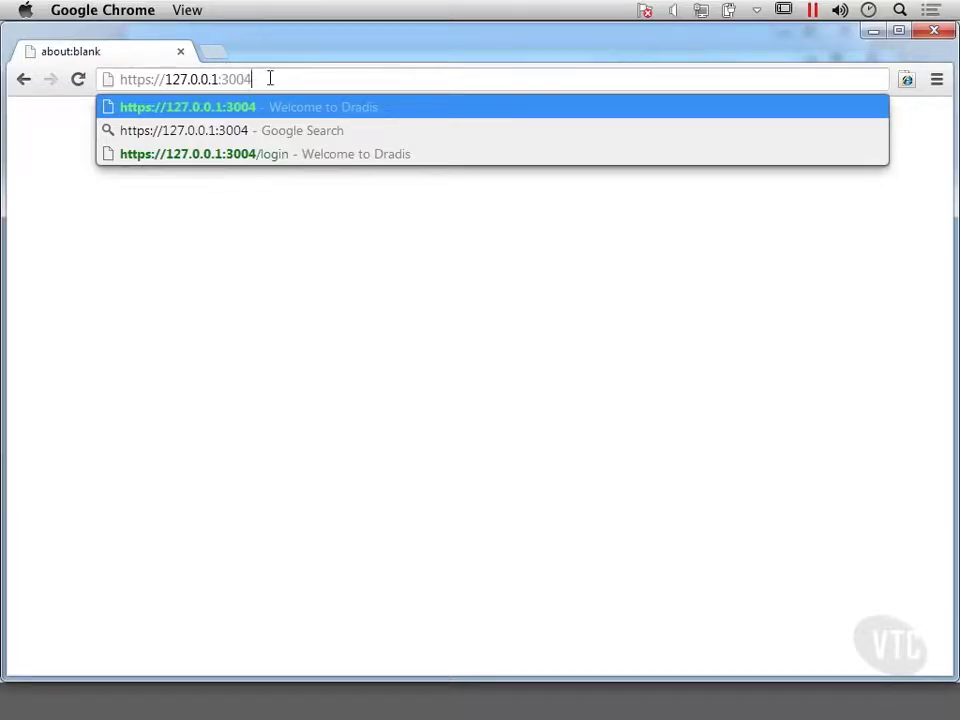
key(Return)
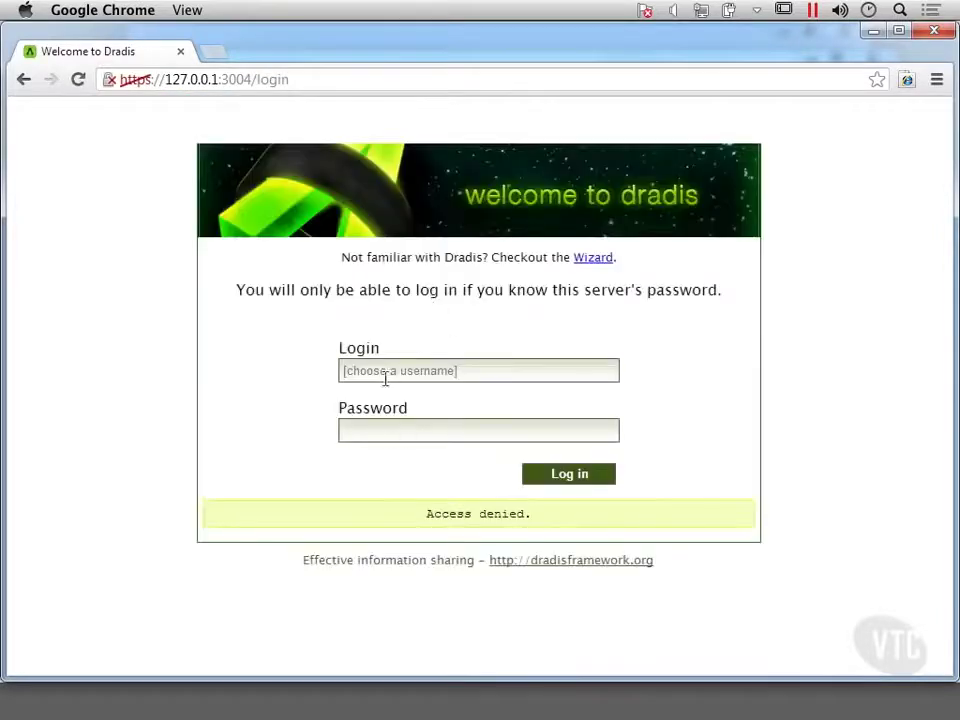
Step: Enter the username in the Login field and move on to the Password field
click(387, 373)
text(kilroy)
key(Tab)
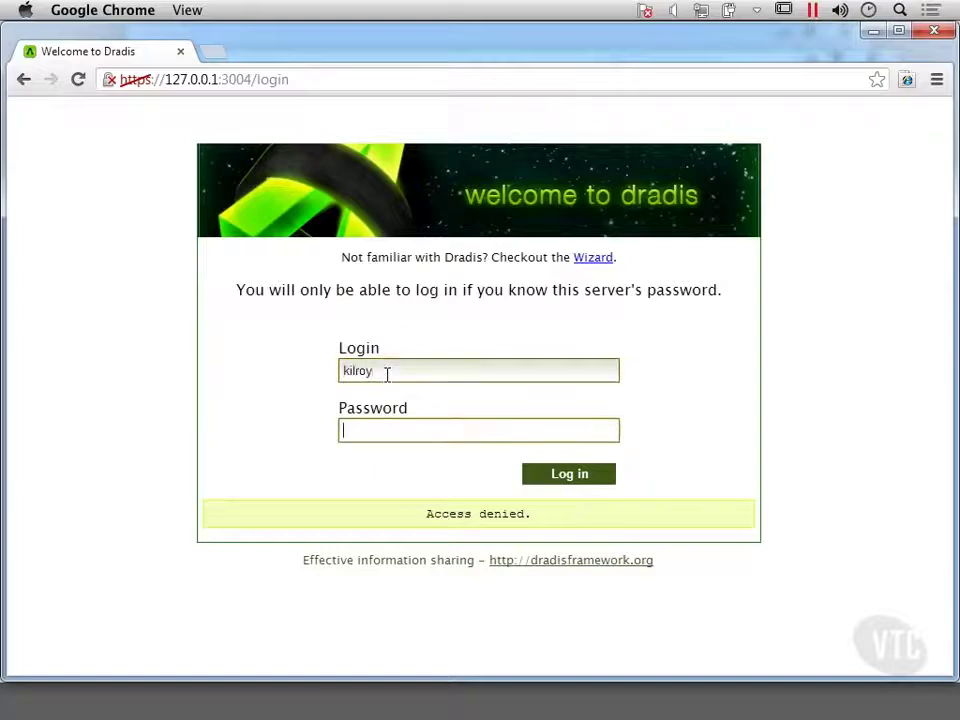
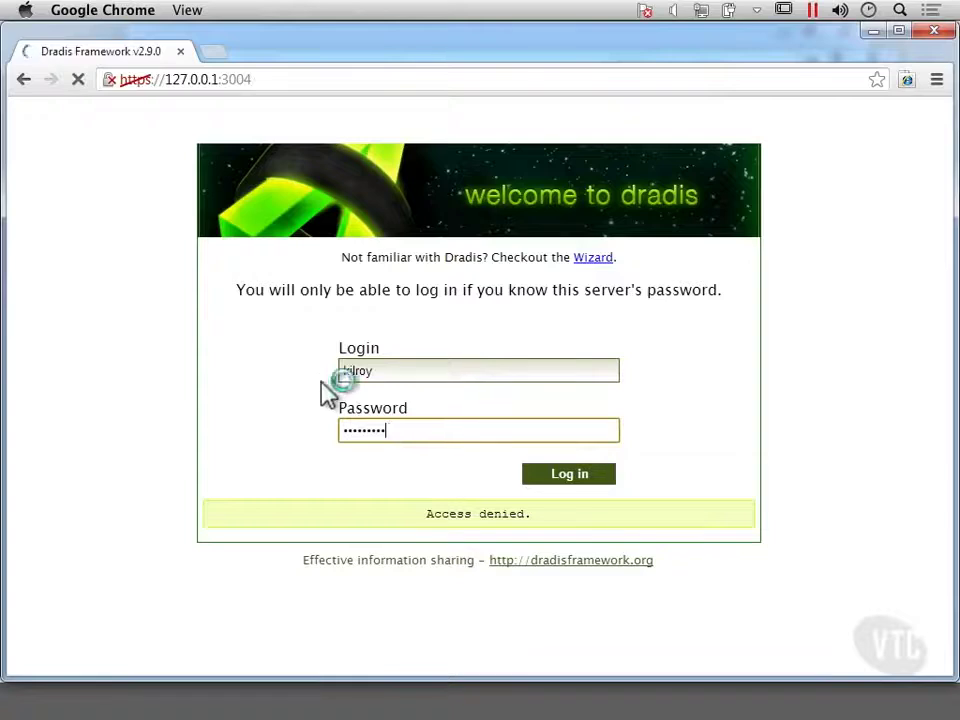
Step: Submit the login credentials to load the Dradis Framework v2.9.0 project tree
key(Return)
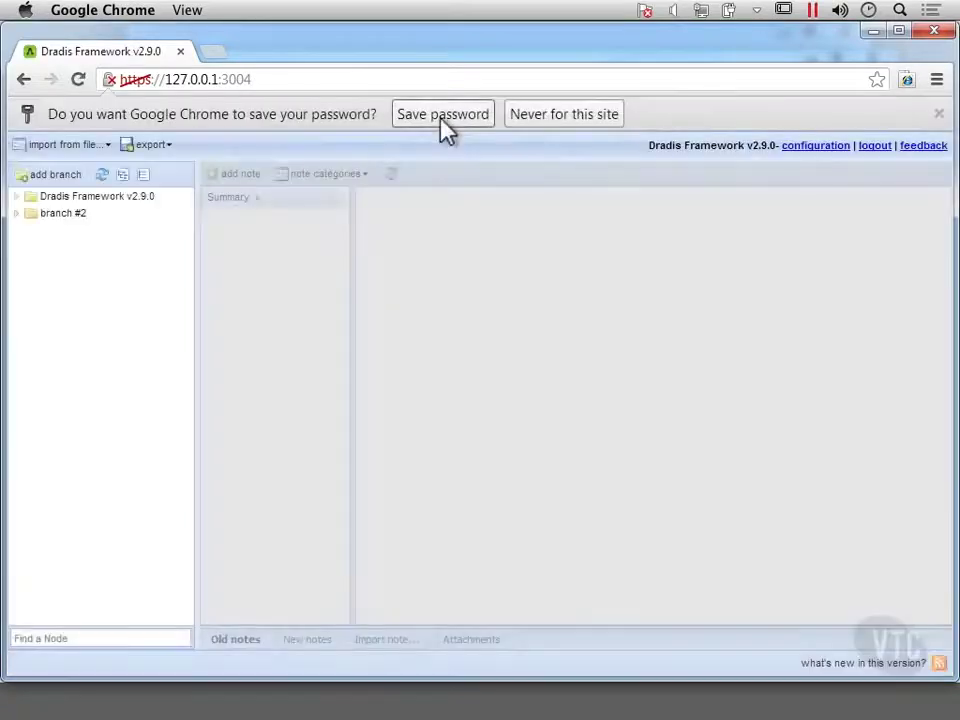
Step: Save the login password, expand Dradis Framework v2.9.0 and read the What's new in this release note
click(441, 120)
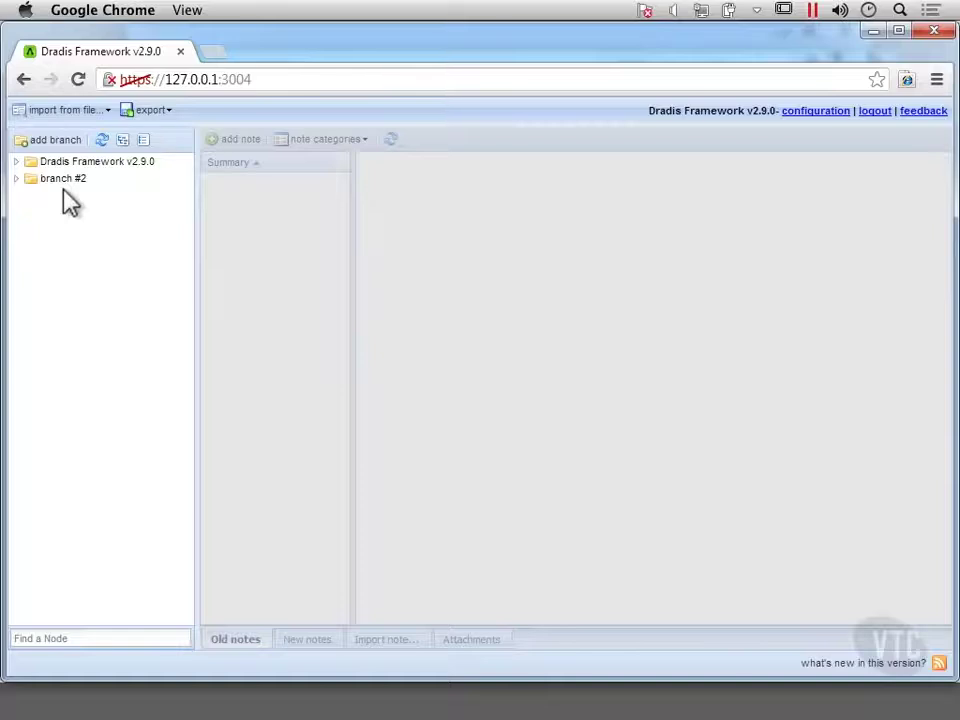
click(17, 162)
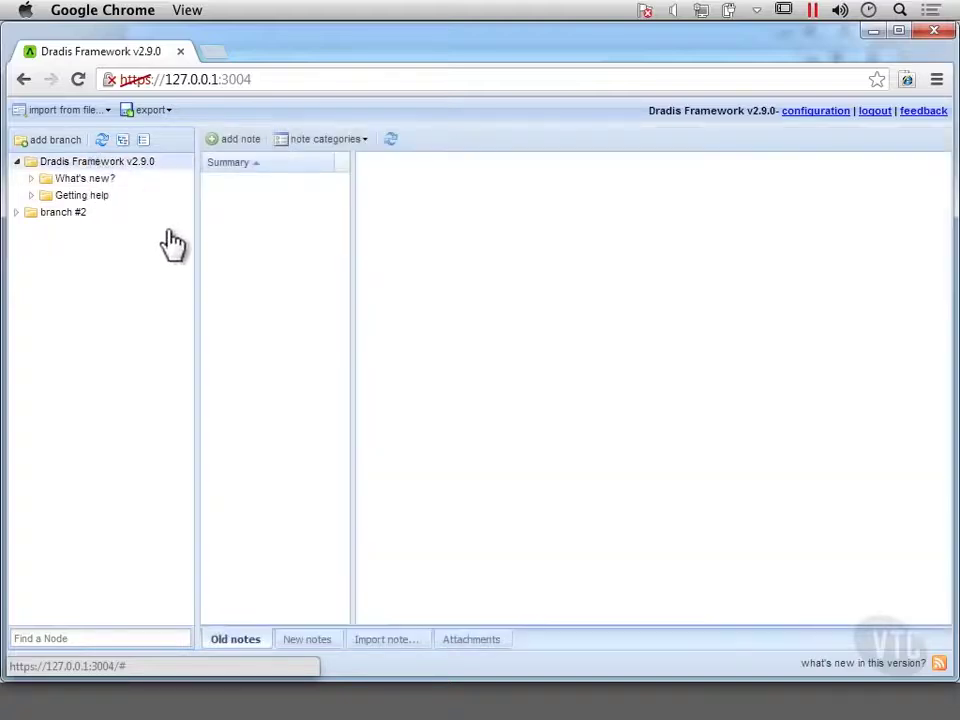
click(82, 180)
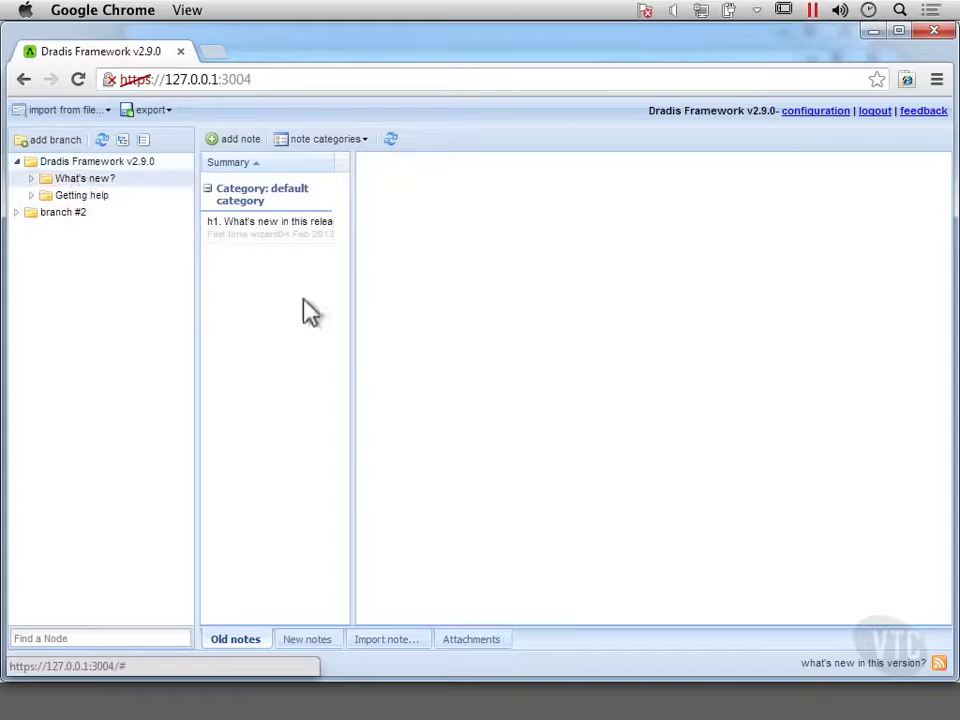
click(287, 238)
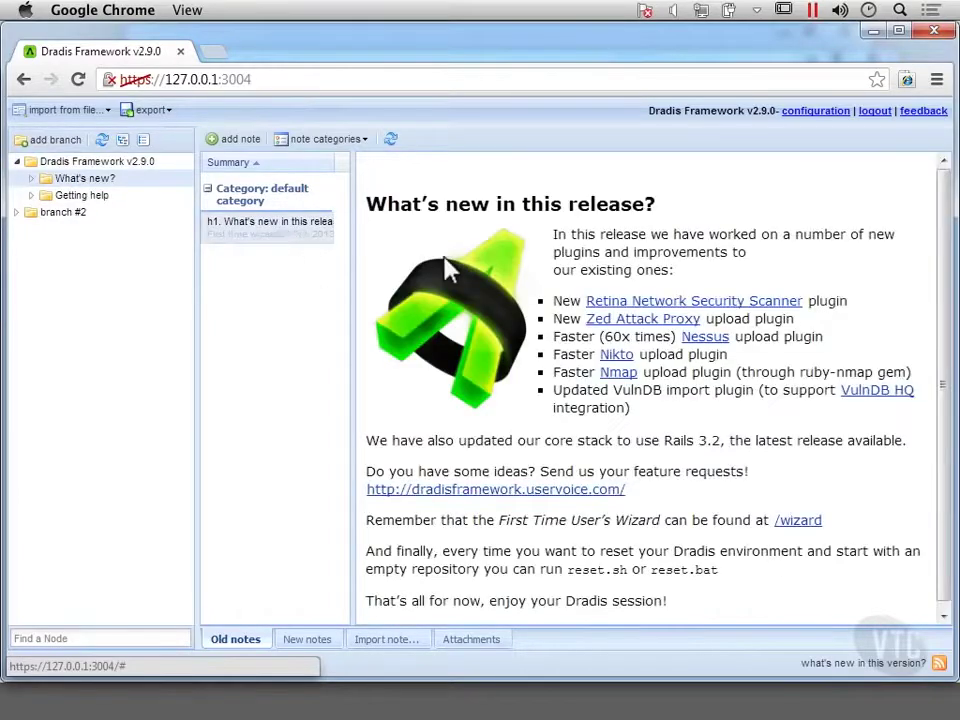
Step: Open the Getting help note with its project site, guides, forum and IRC links
click(62, 196)
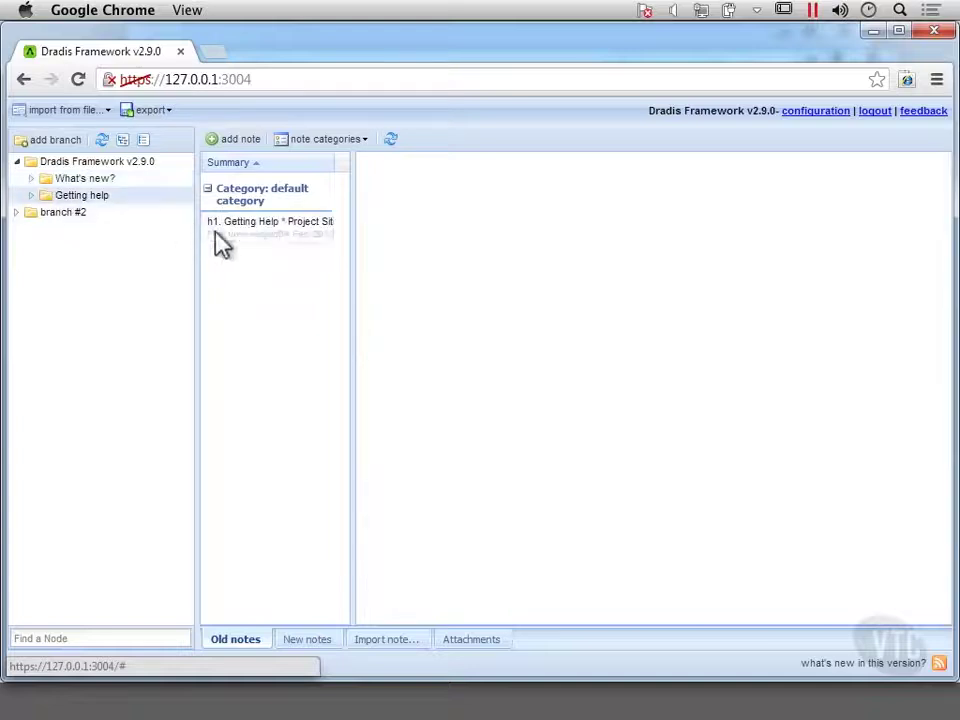
click(252, 233)
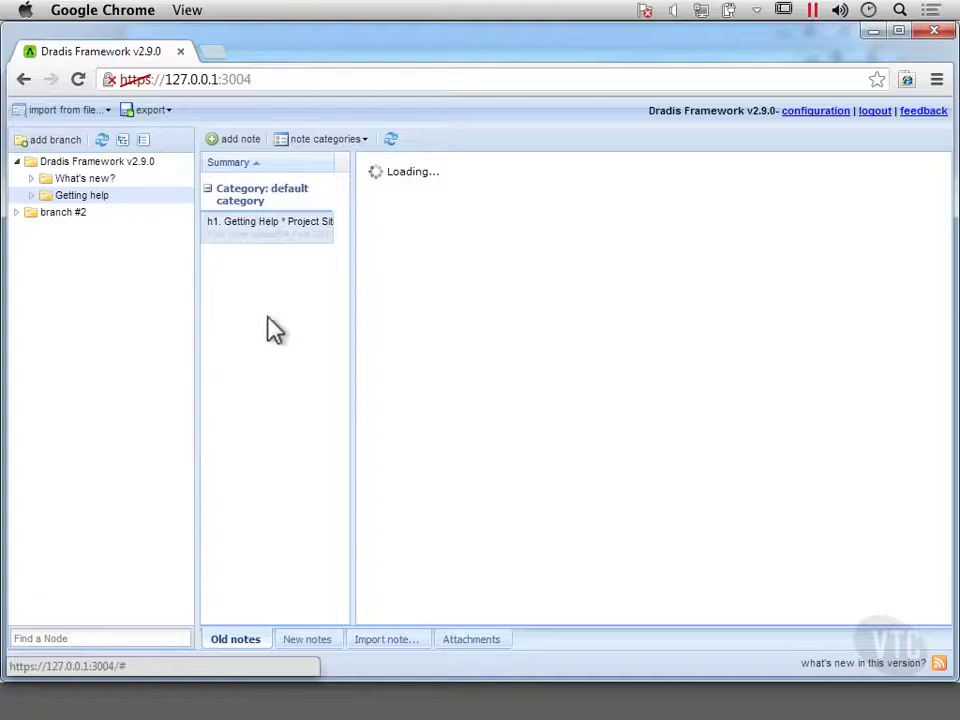
click(83, 195)
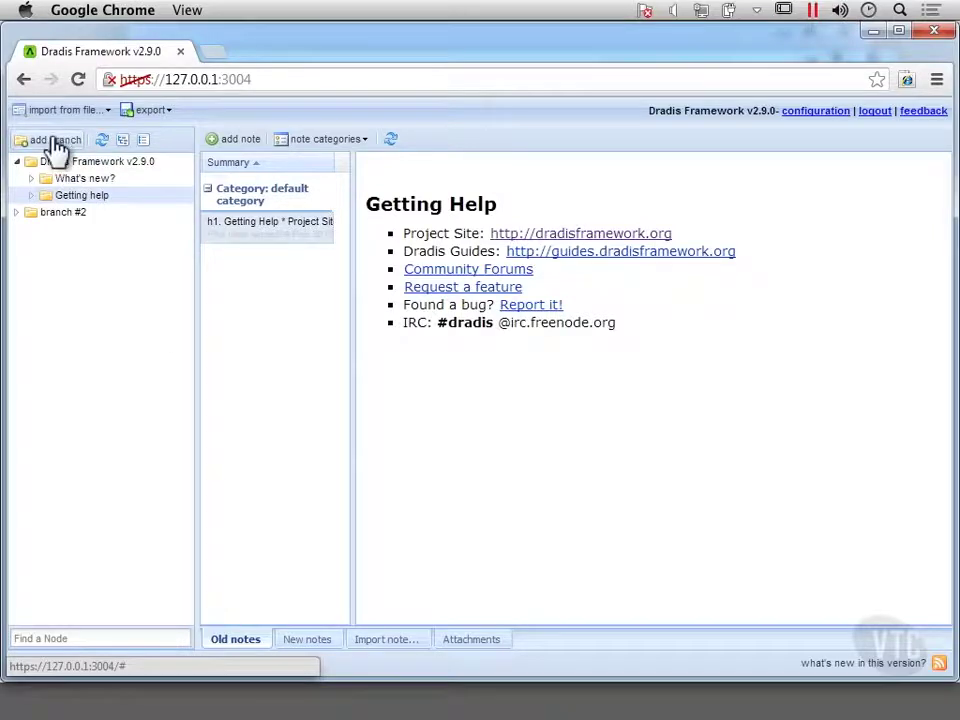
Step: Add a new top-level branch and rename it from branch #3 to 'Internal Testing'
click(57, 142)
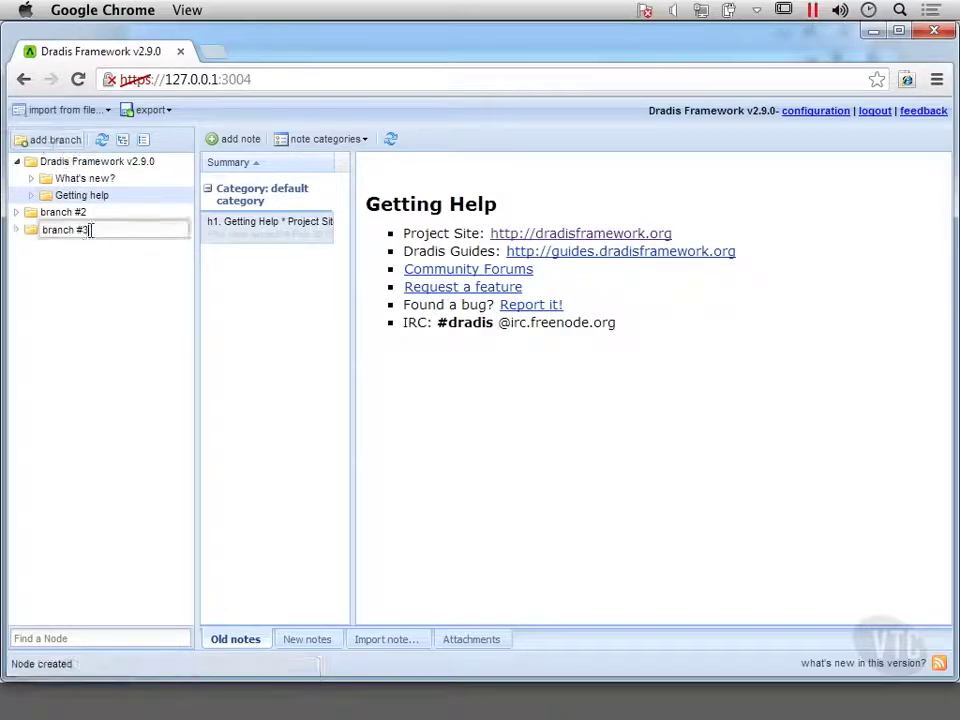
drag(88, 230, 40, 248)
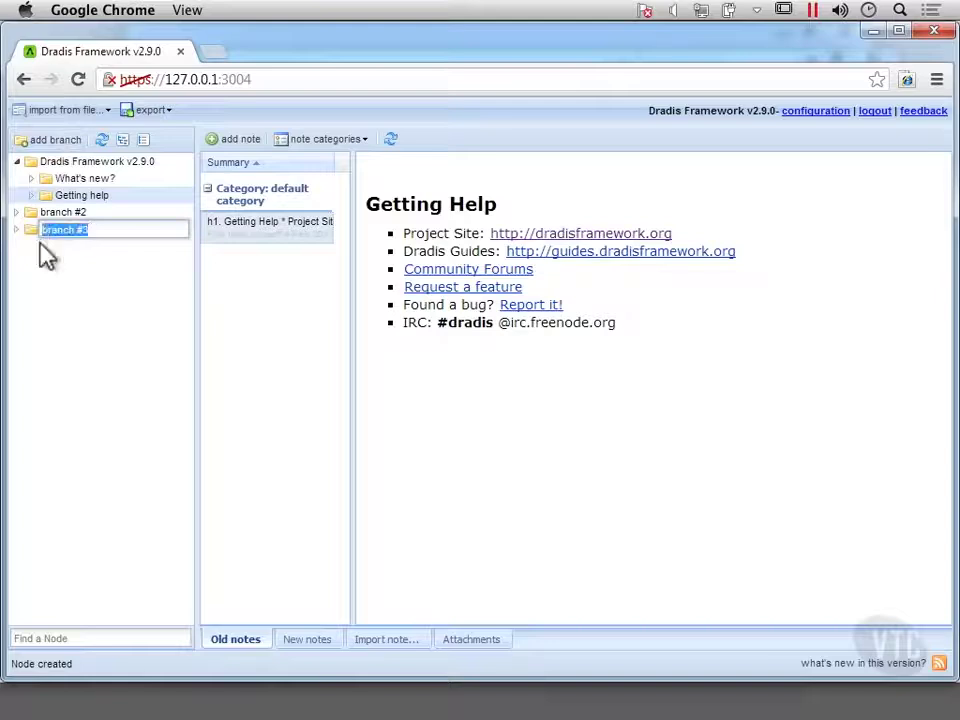
text(Internetl Testing)
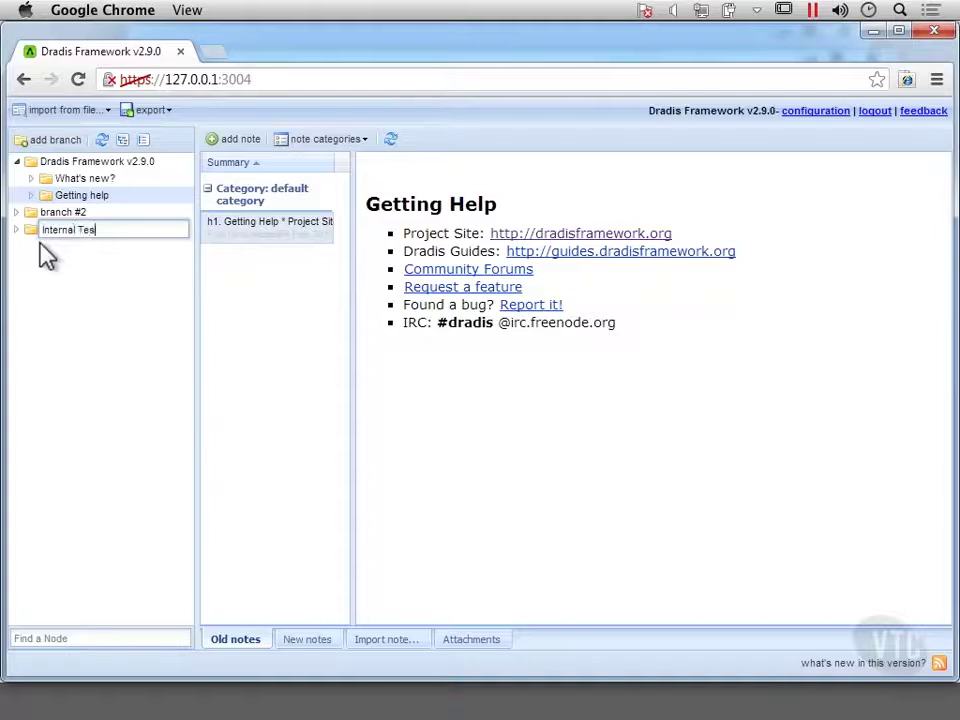
key(Return)
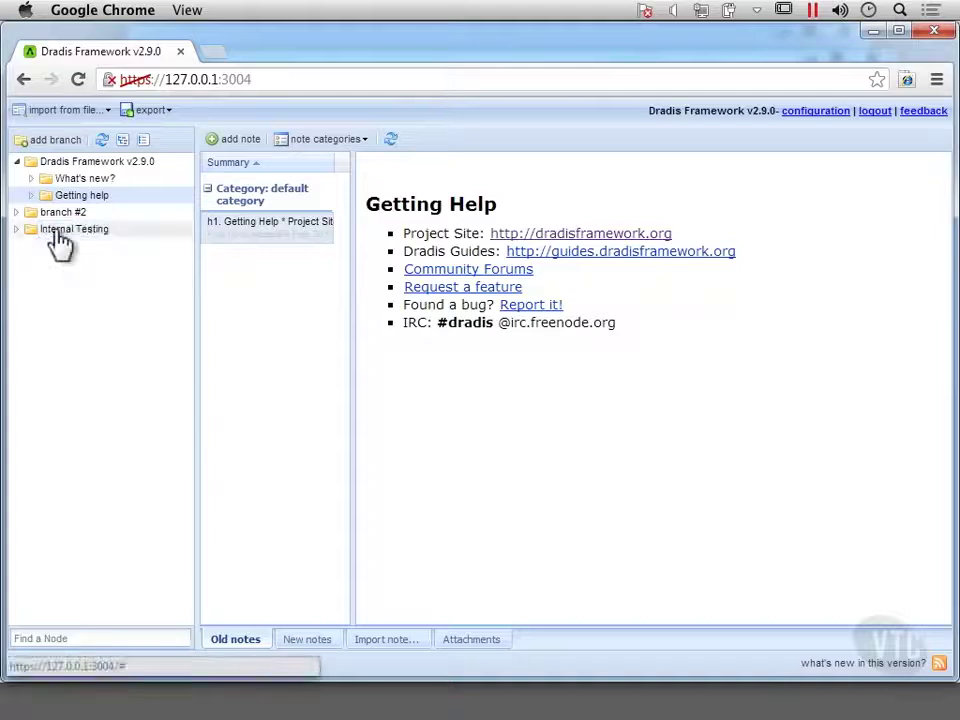
Step: Select the Internal Testing branch as the import target, checking its context menu without choosing anything
click(57, 231)
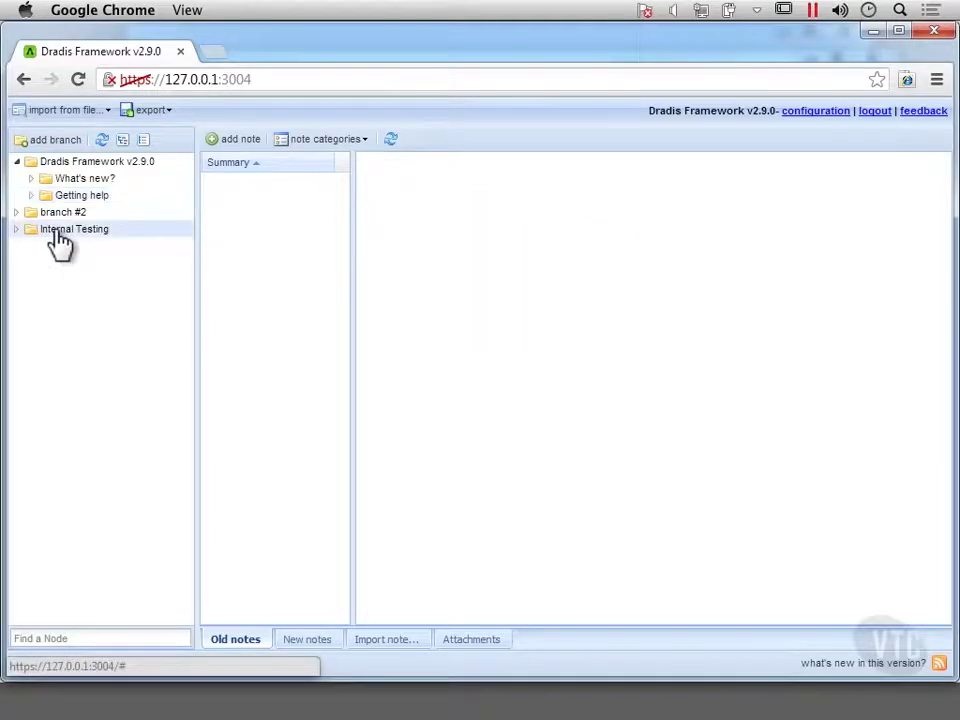
right_click(127, 240)
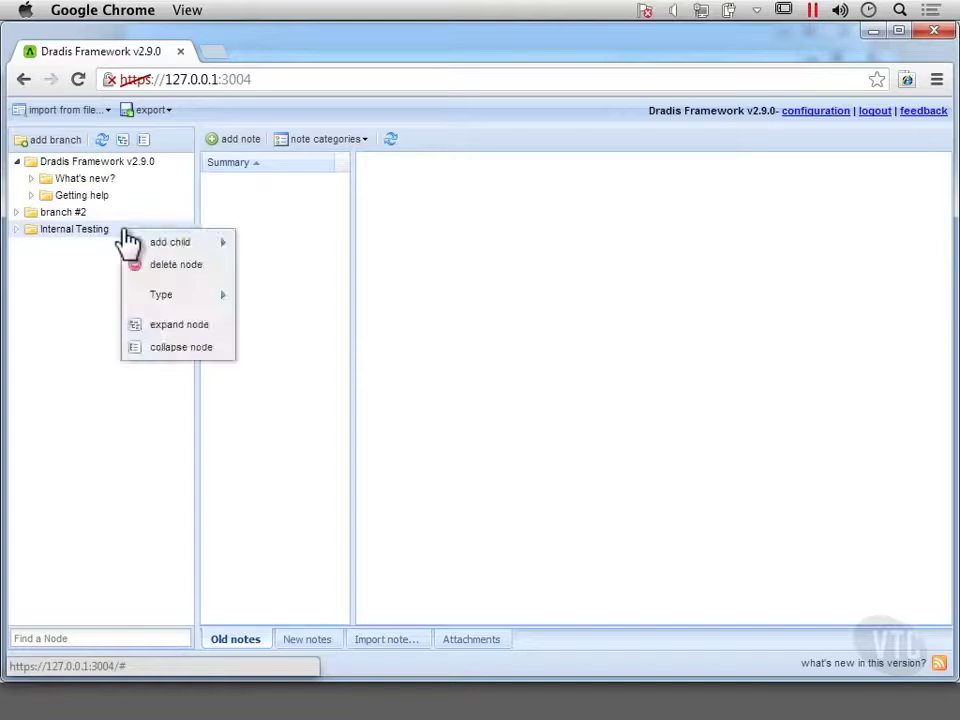
click(66, 304)
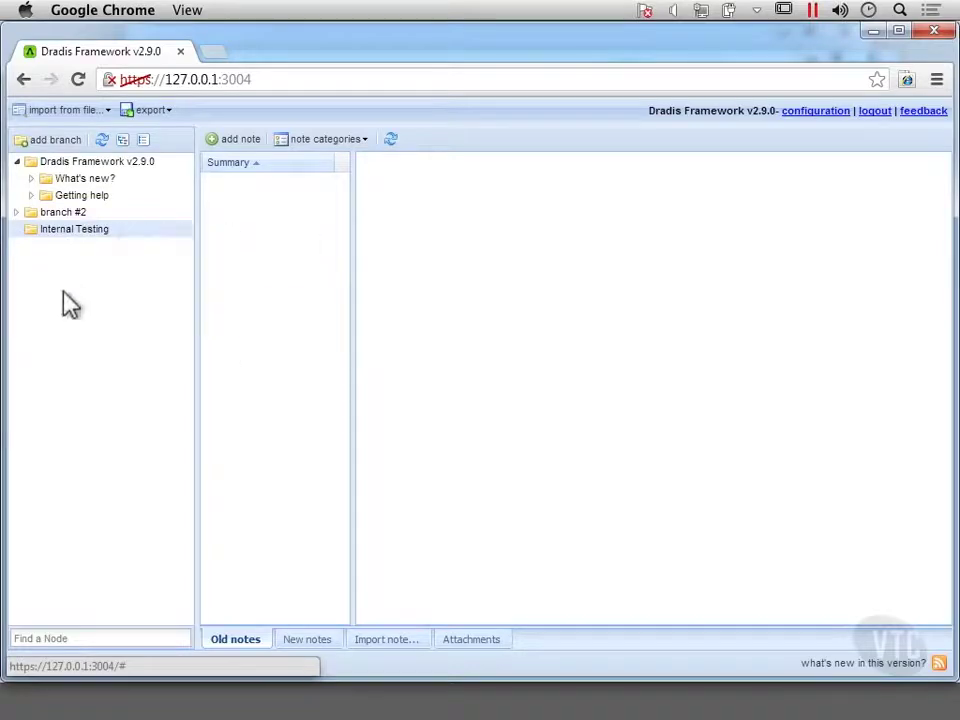
click(80, 237)
Step: Open the Upload Manager via the import-from-file 'new importer (with real-time feedback)' option
click(45, 111)
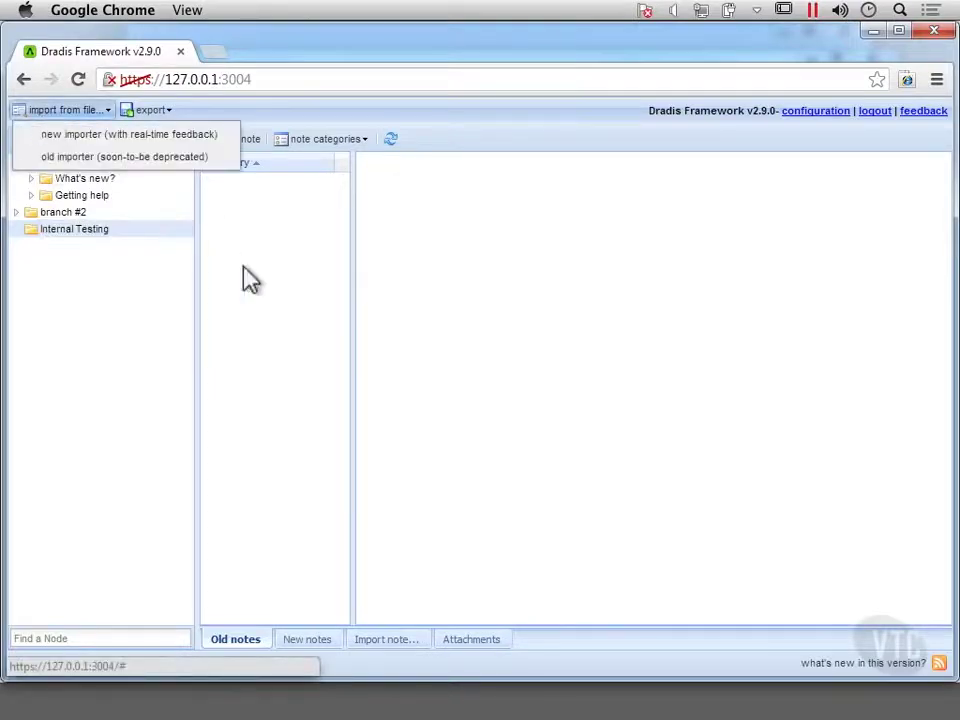
click(160, 112)
mouse_move(72, 112)
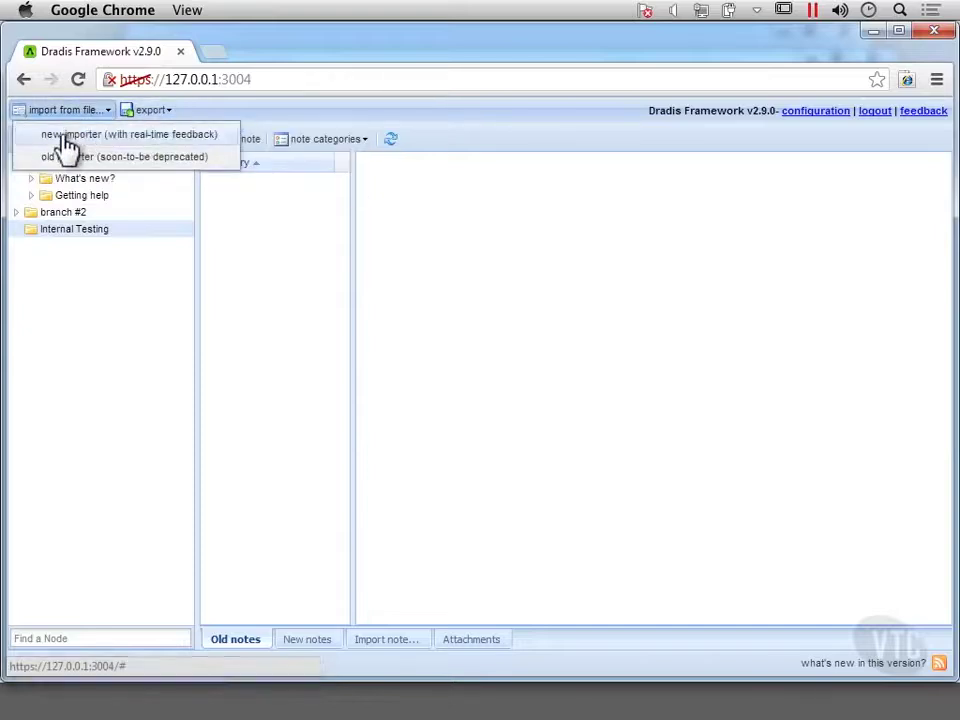
click(66, 143)
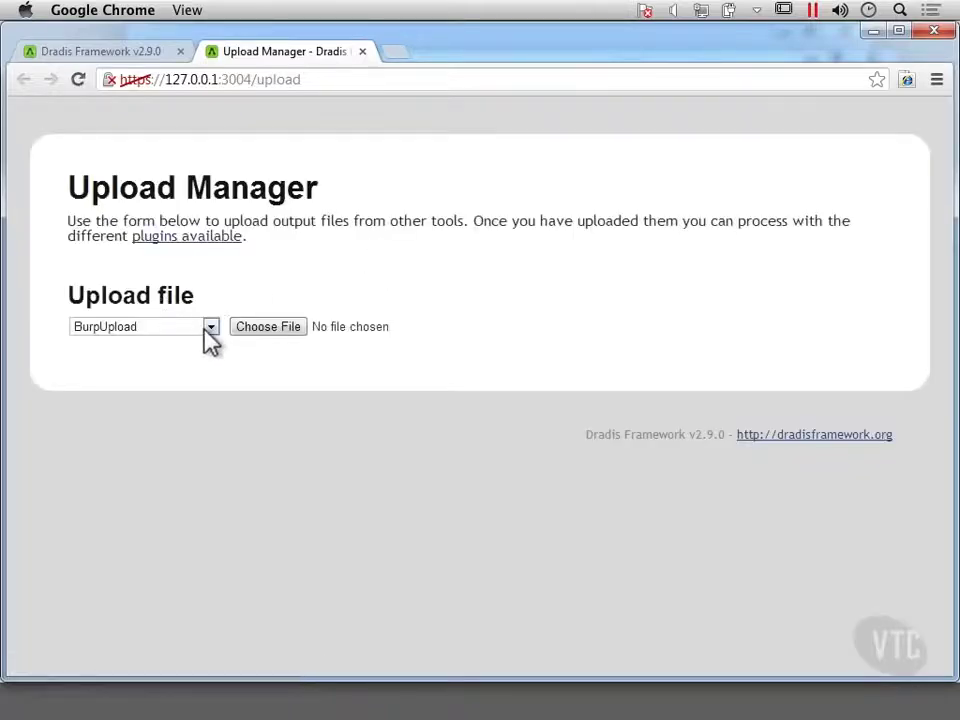
Step: Upload bill-nikto.xml from Downloads as a NiktoUpload and follow the log until it finishes
click(210, 328)
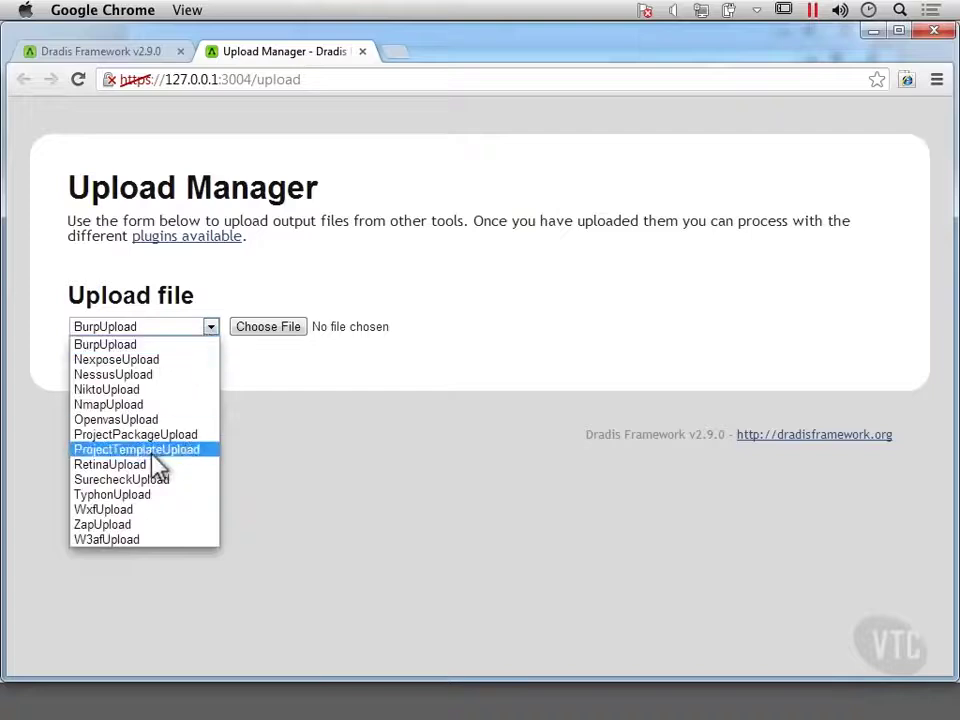
click(146, 390)
click(283, 333)
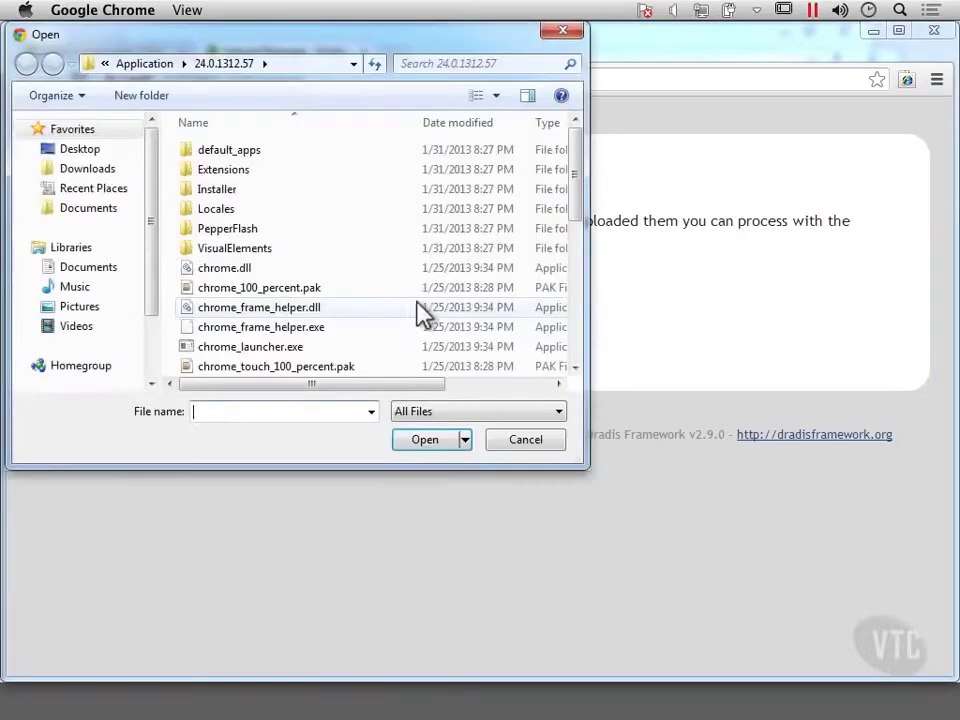
click(100, 170)
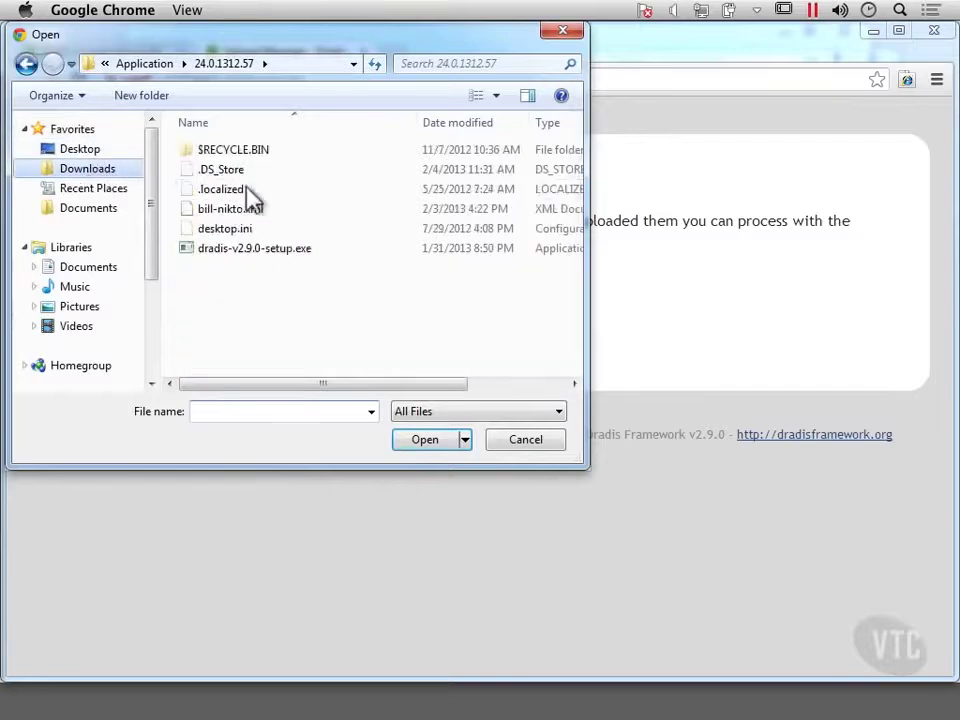
click(236, 210)
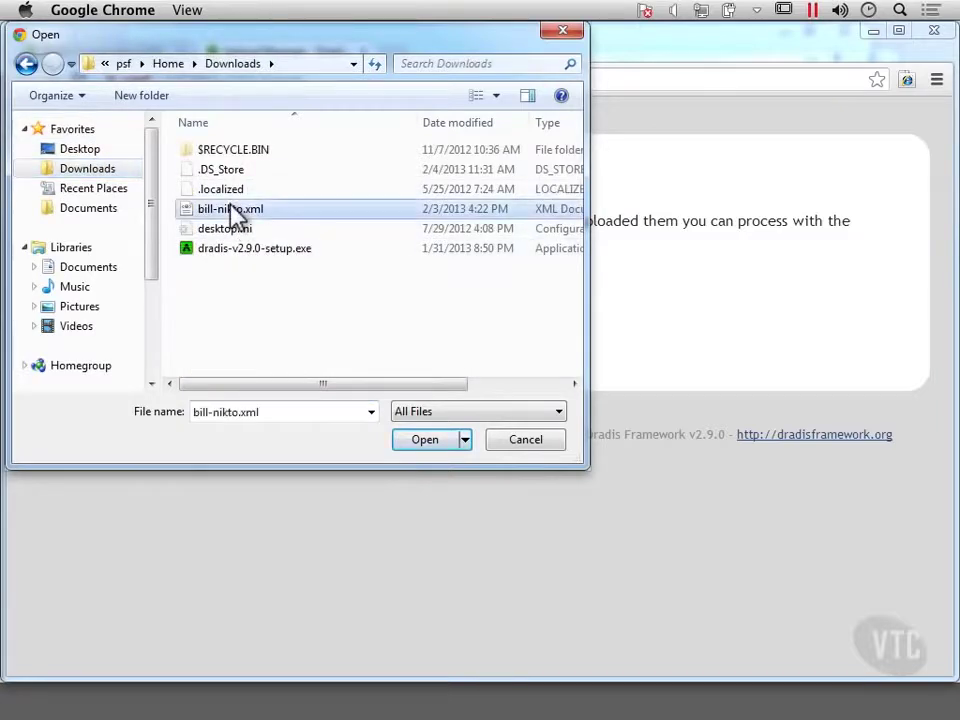
click(434, 443)
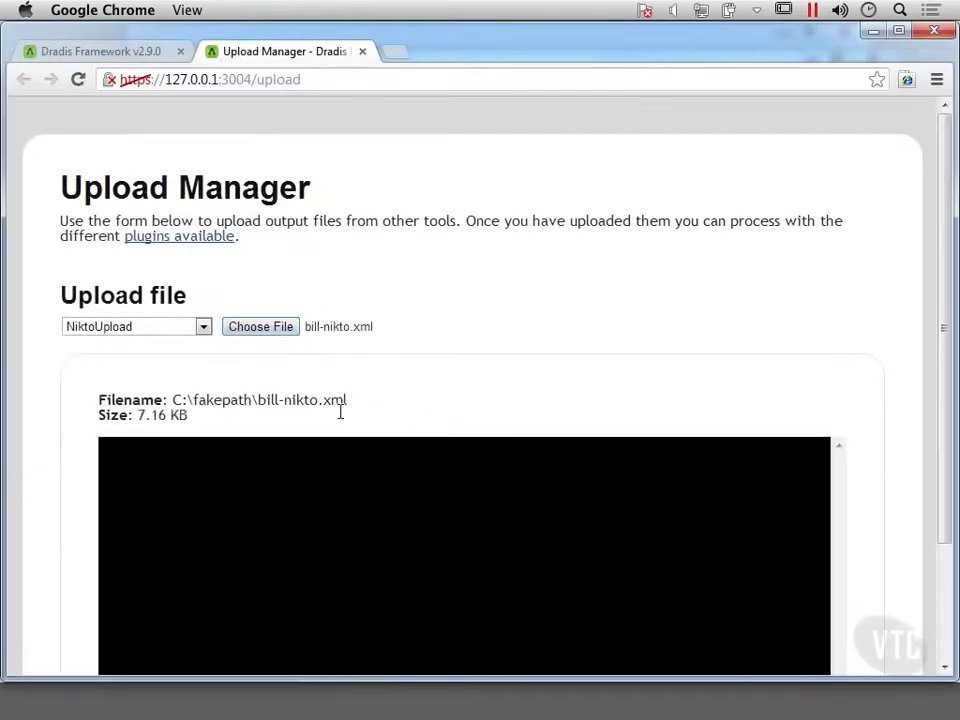
scroll(340, 424, down, 2)
scroll(341, 423, down, 1)
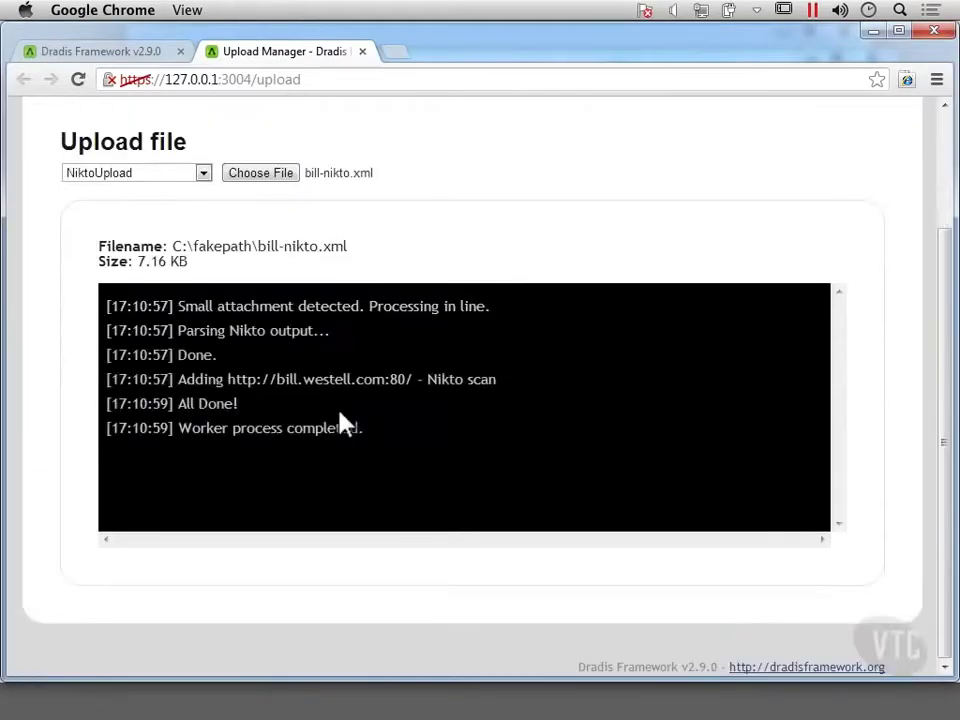
Step: View the Nikto scan node's bill-nikto.xml upload note (port 80, Apache/2.2.22) and expand its numbered subnodes
click(120, 58)
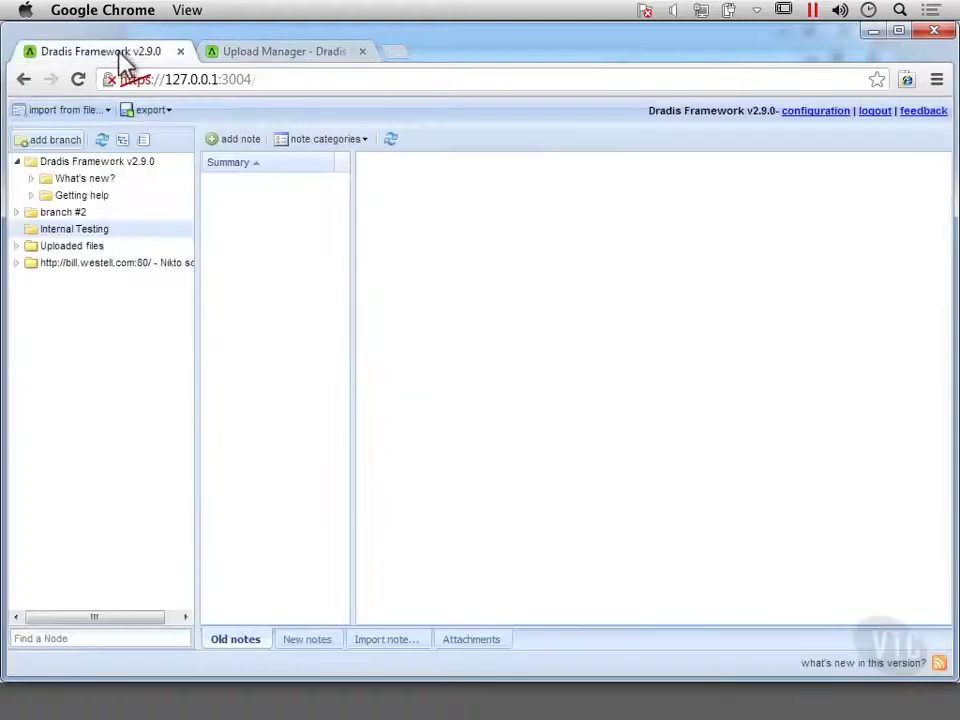
click(92, 268)
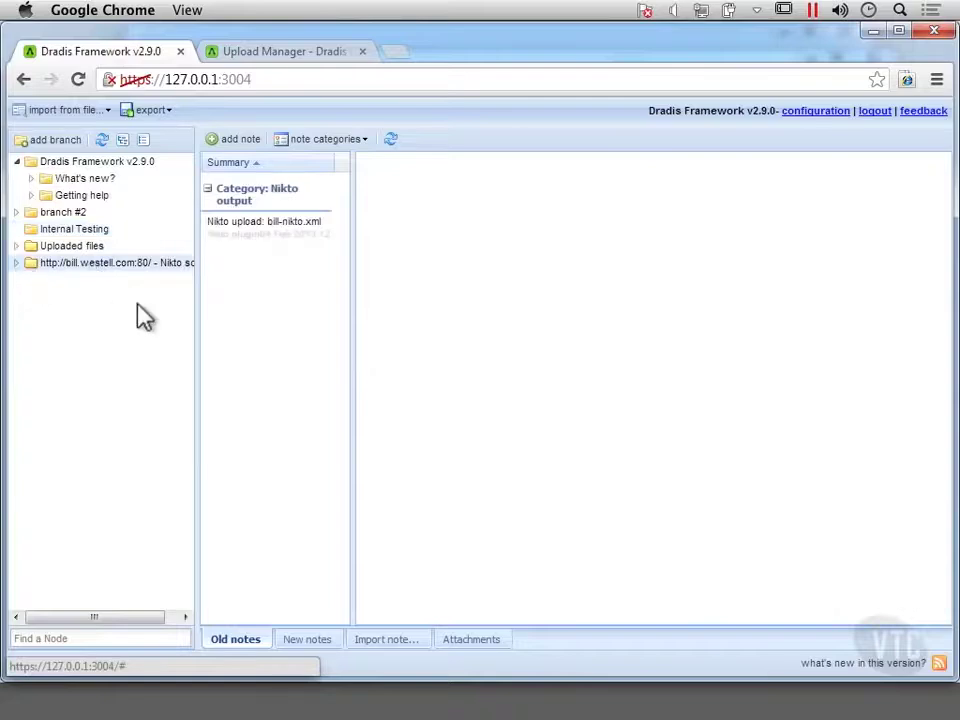
click(270, 222)
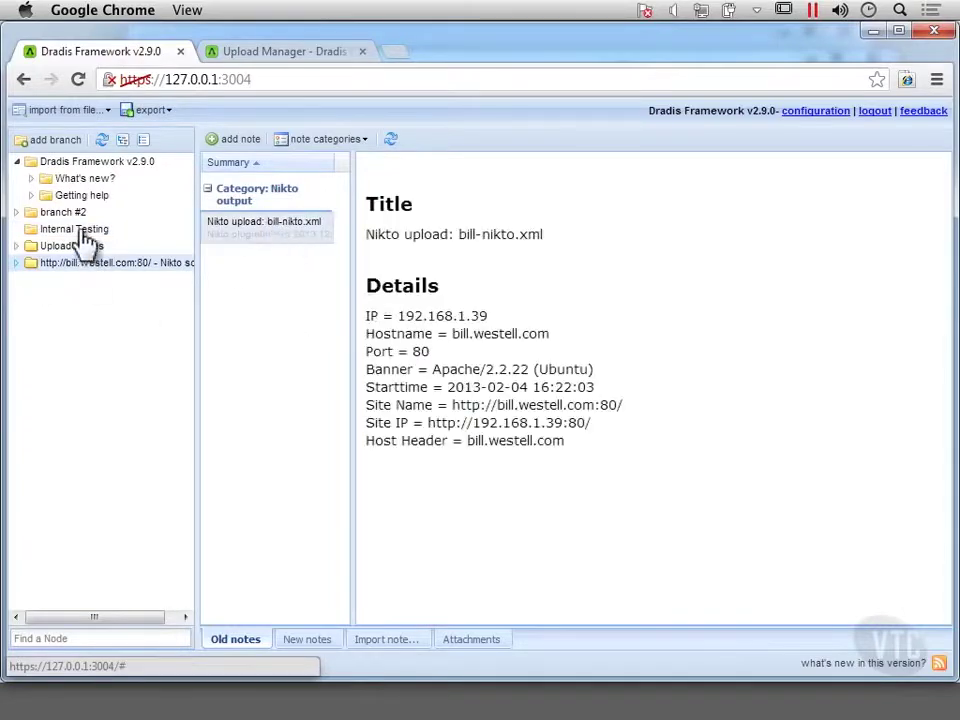
click(17, 263)
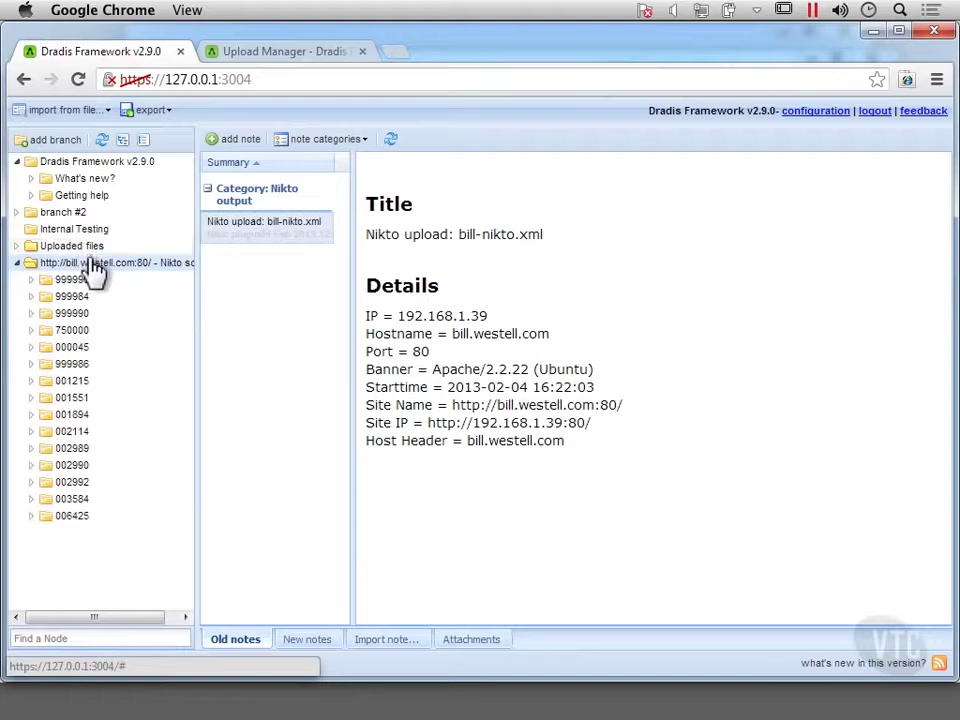
click(93, 264)
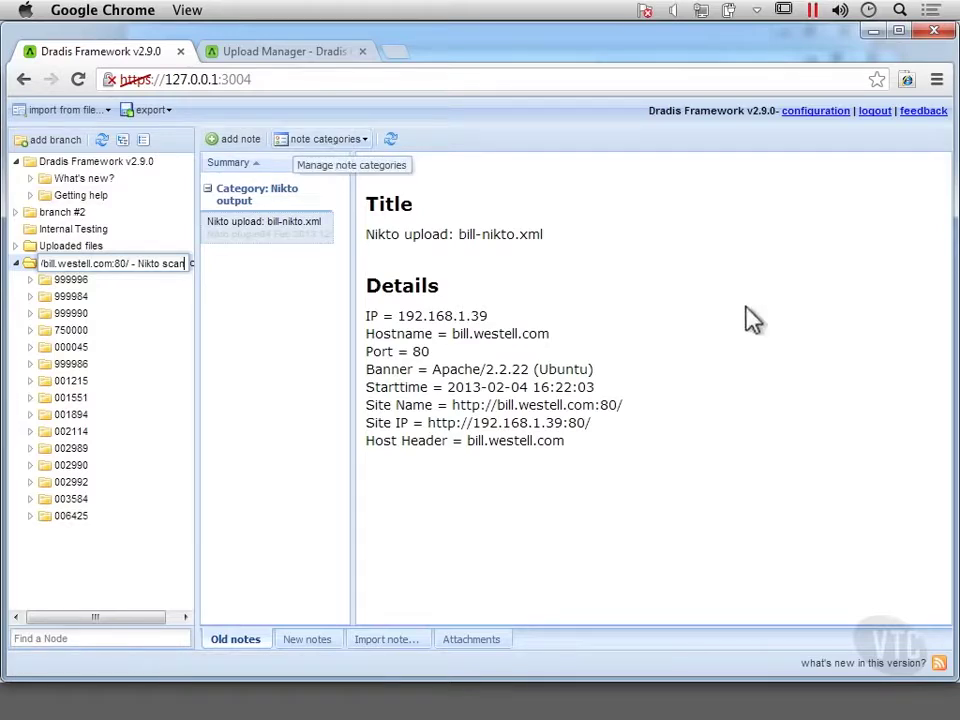
click(817, 113)
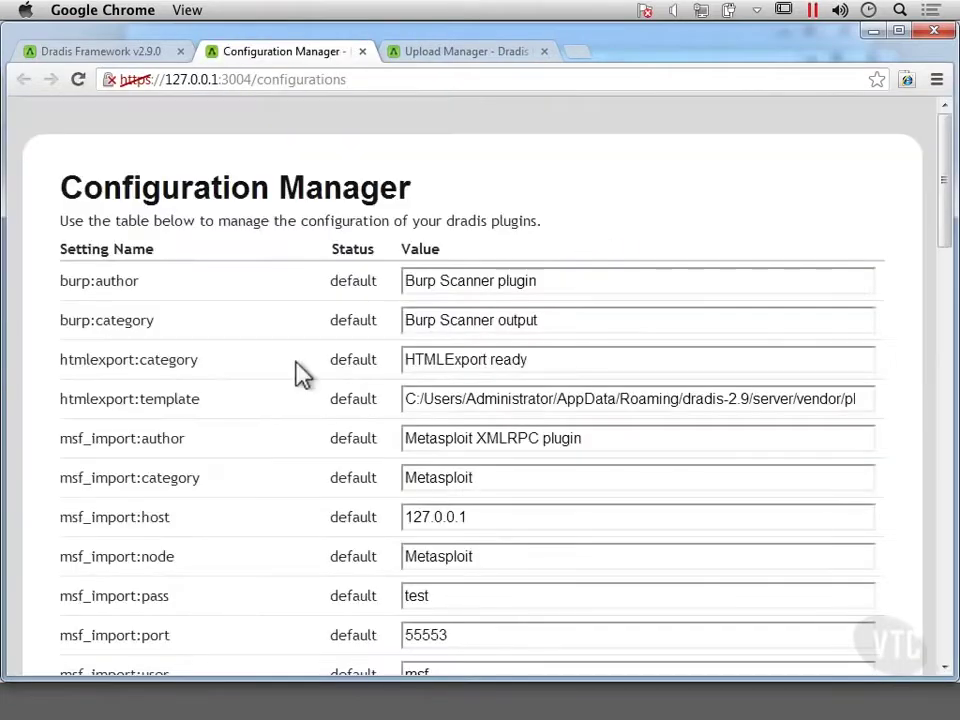
scroll(302, 373, down, 10)
scroll(302, 373, down, 2)
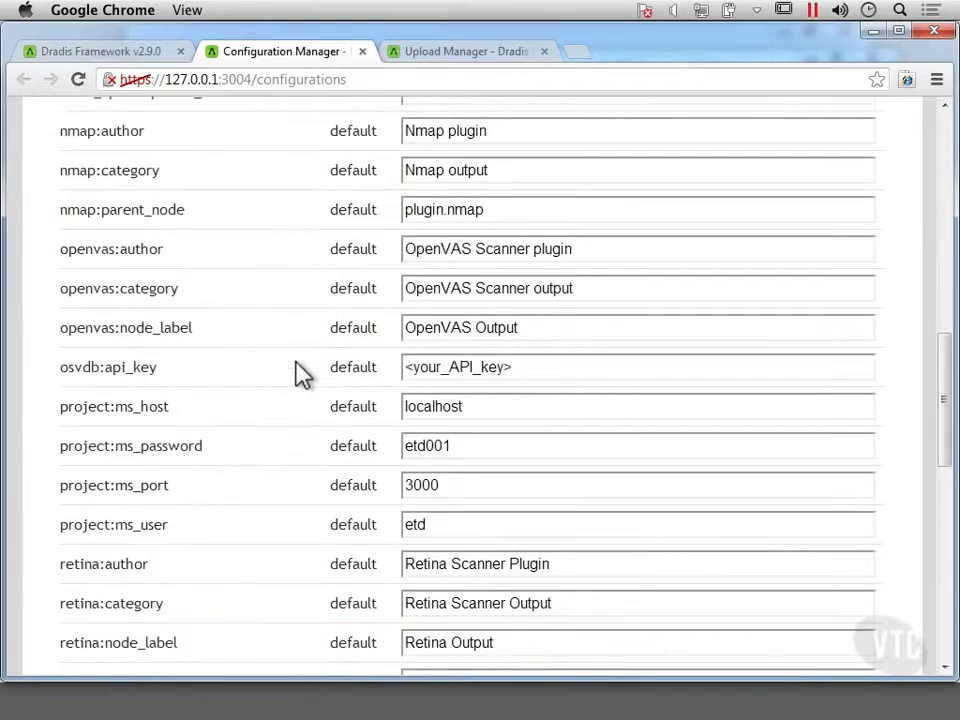
scroll(302, 373, down, 2)
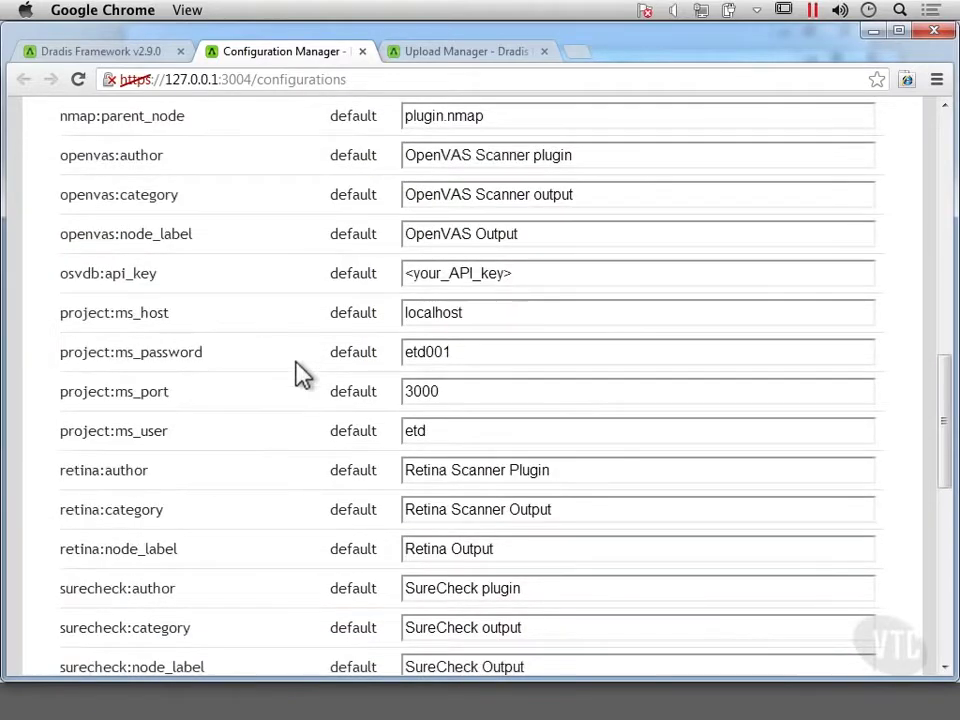
scroll(300, 372, down, 10)
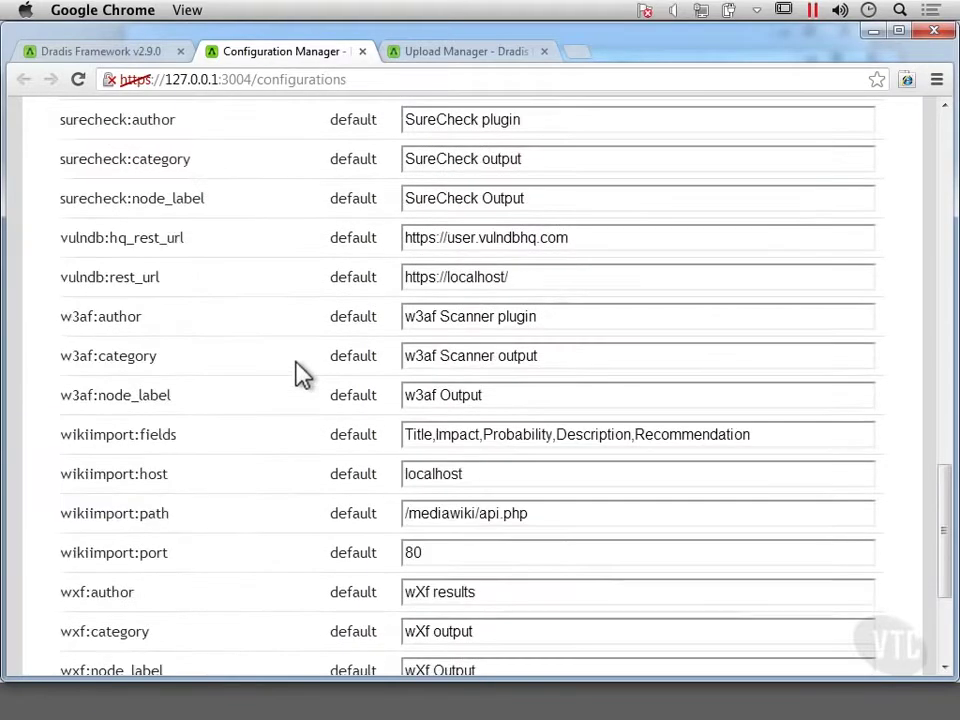
scroll(300, 372, down, 5)
scroll(300, 372, up, 20)
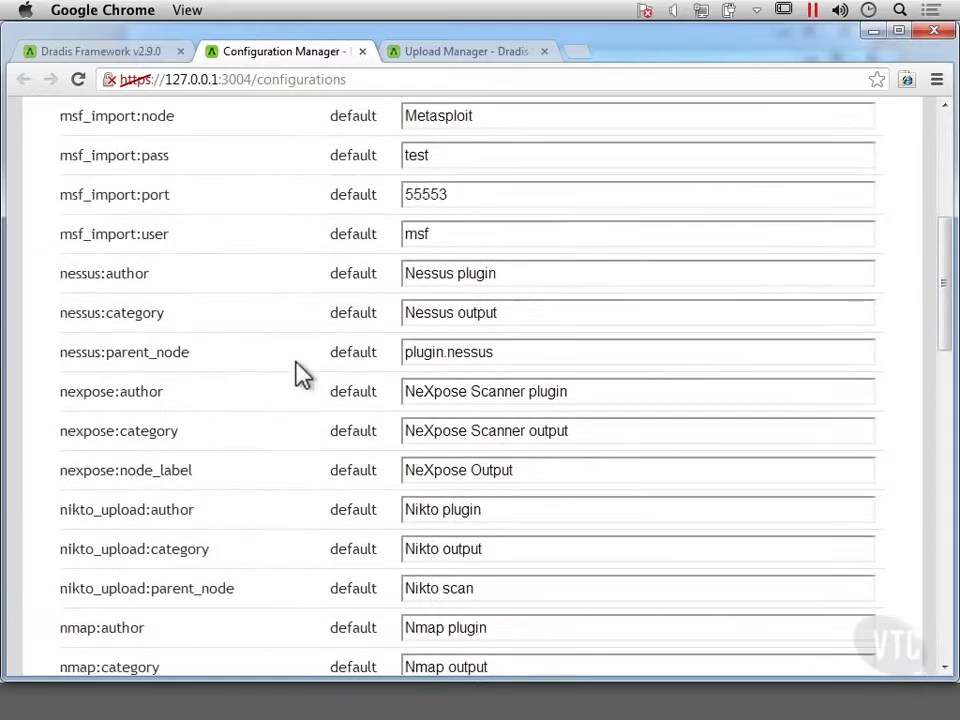
scroll(300, 372, up, 8)
scroll(300, 372, down, 9)
scroll(300, 372, up, 8)
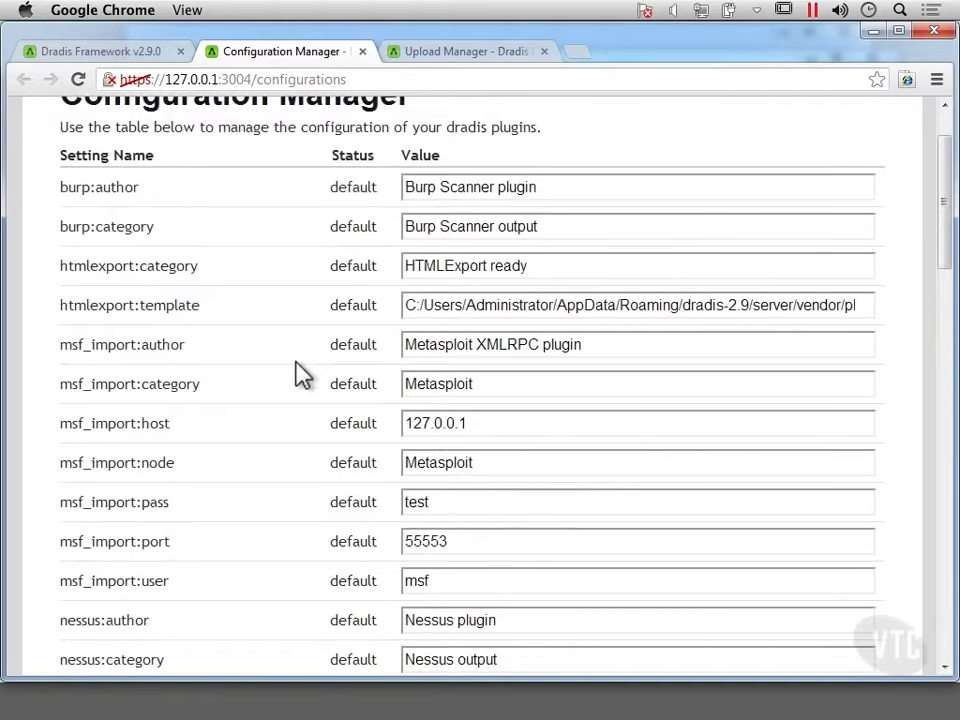
scroll(300, 372, down, 8)
scroll(300, 372, up, 10)
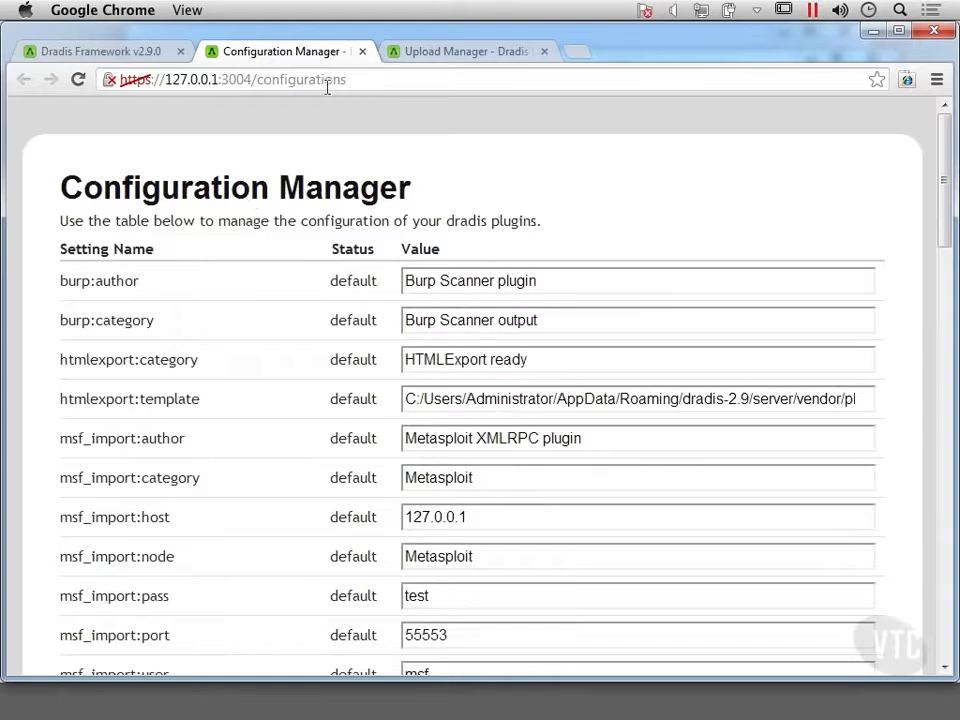
click(363, 51)
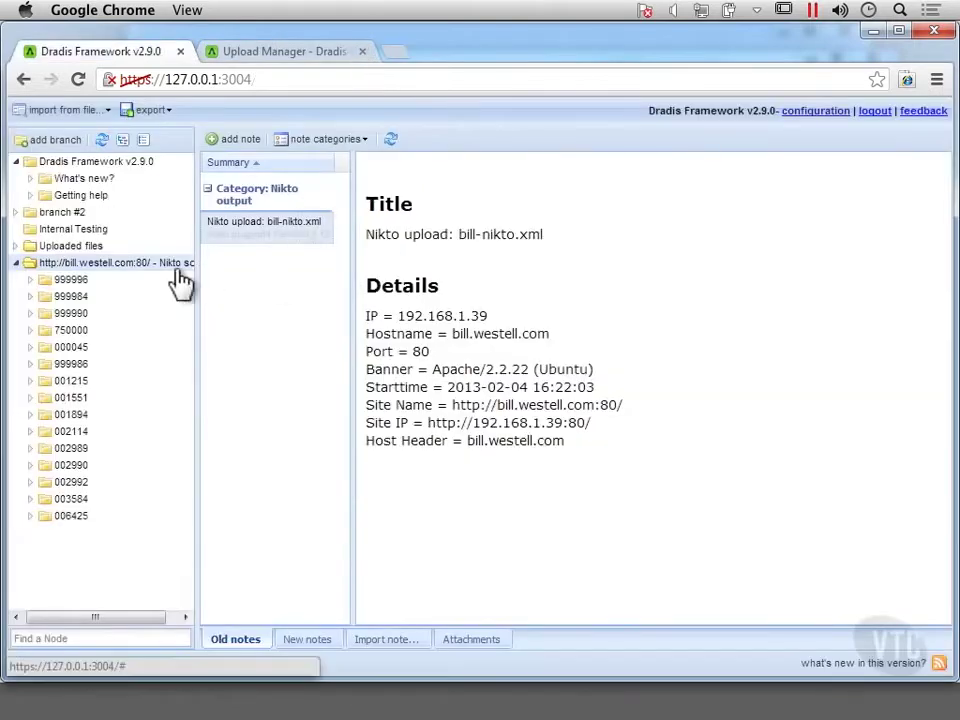